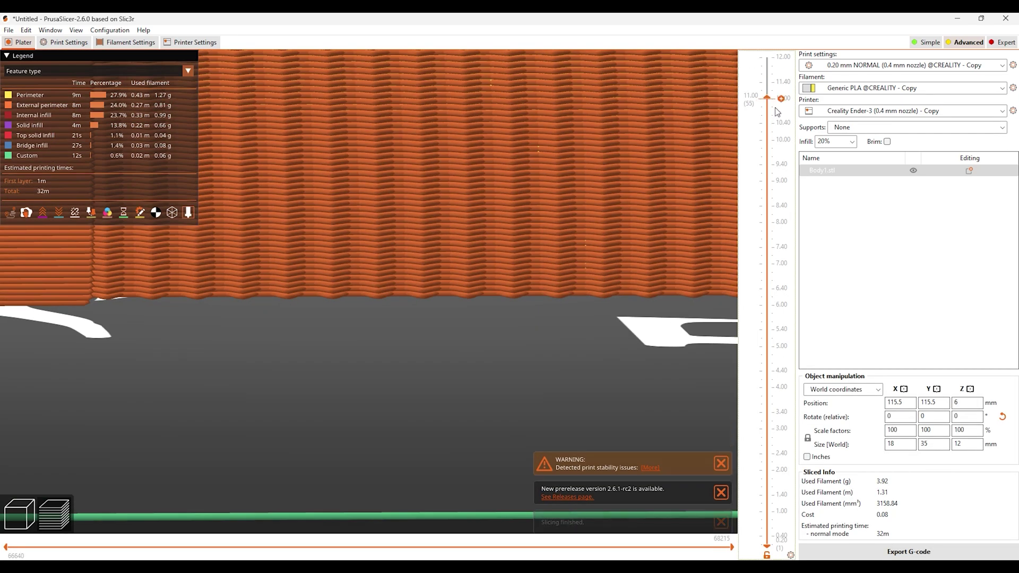
Step: Inspect the sliced bolt's lower layers using the preview's vertical layer slider
{"action": "mouse_move", "coordinate": [767, 57]}
{"action": "left_mouse_down"}
{"action": "mouse_move", "coordinate": [750, 488]}
{"action": "mouse_move", "coordinate": [767, 58]}
{"action": "left_mouse_up"}
{"action": "scroll", "coordinate": [608, 217], "scroll_direction": "down", "scroll_amount": 5}
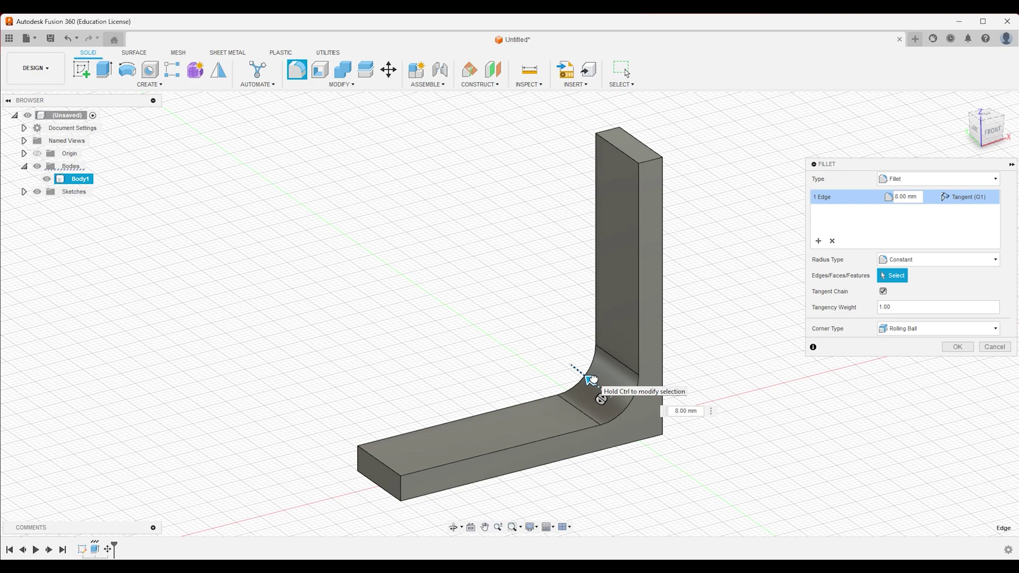
Step: Confirm the 8 mm corner fillet and extrude a triangular rib brace sketched on the side face
{"action": "left_click", "coordinate": [958, 347]}
{"action": "left_click", "coordinate": [988, 127]}
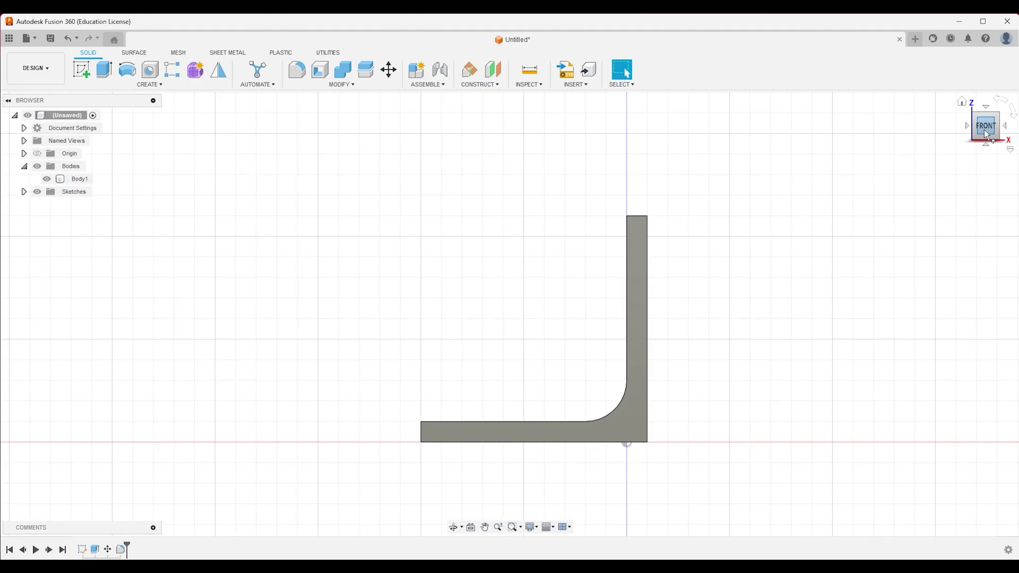
{"action": "left_click", "coordinate": [657, 335]}
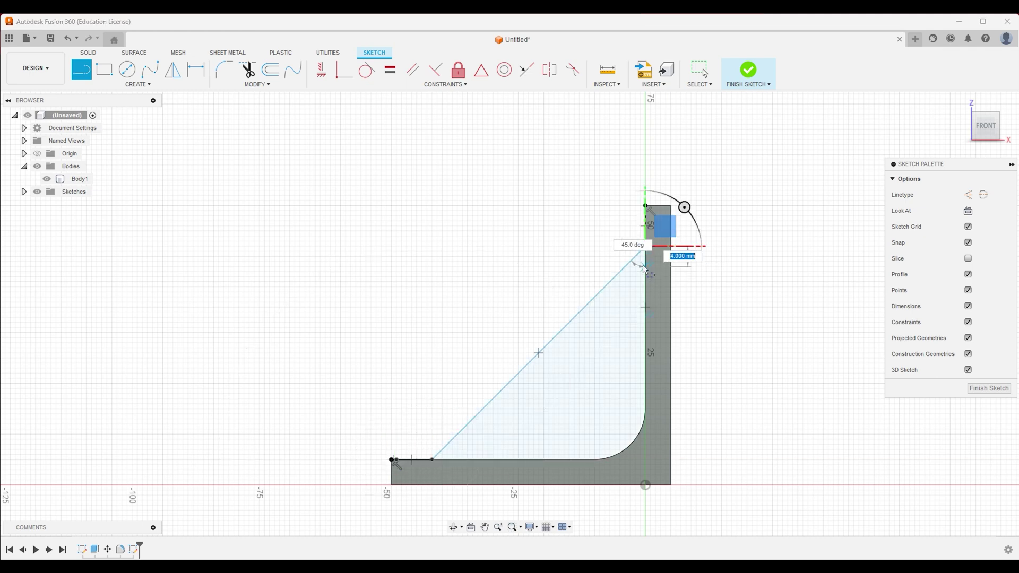
{"action": "left_click", "coordinate": [740, 79]}
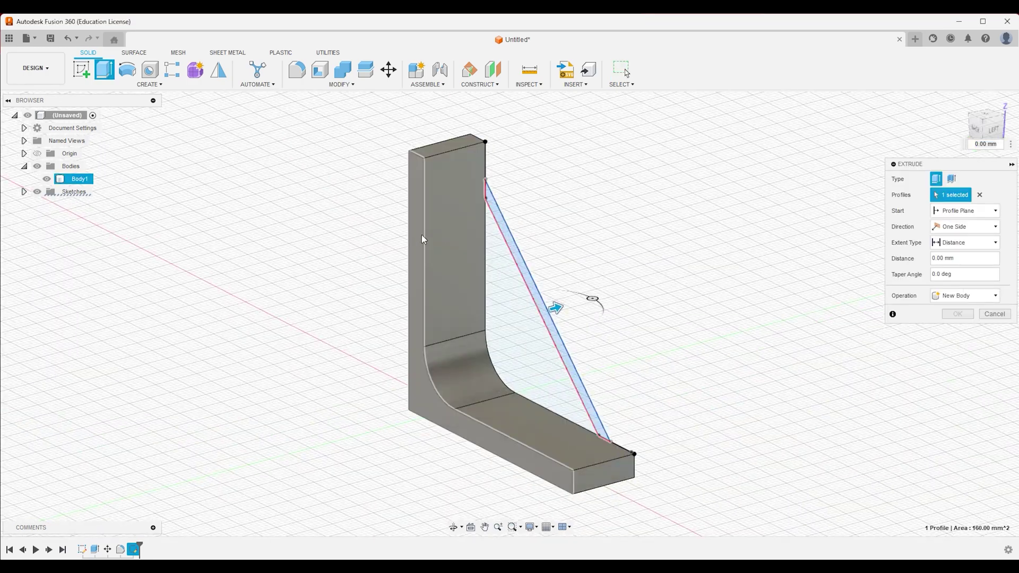
{"action": "left_click_drag", "start_coordinate": [591, 296], "coordinate": [712, 346]}
{"action": "key", "text": "Return"}
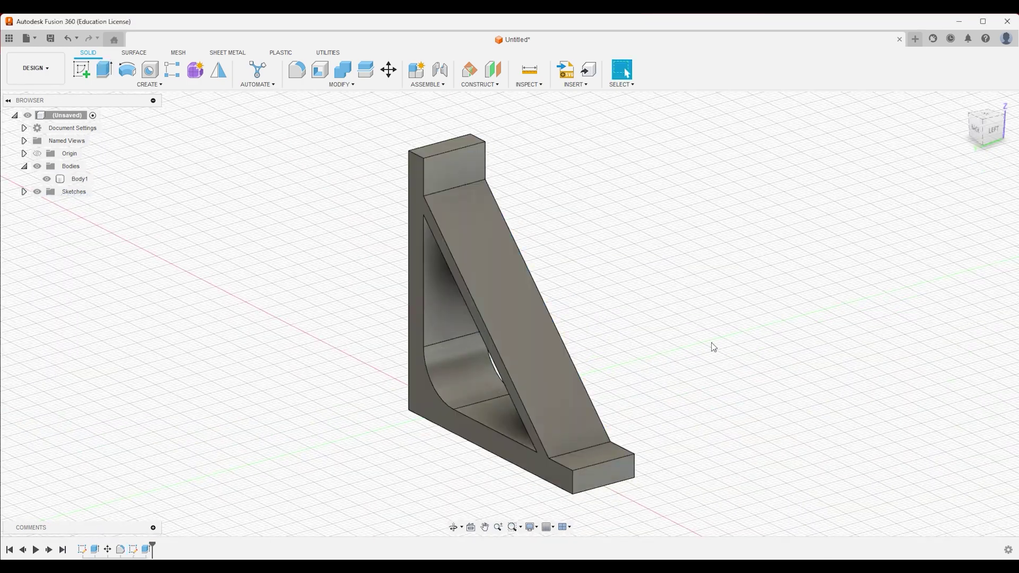
Step: Fillet the bracket's end edges and the rib's upper and lower joint edges
{"action": "mouse_move", "coordinate": [712, 346]}
{"action": "middle_mouse_down", "text": "shift"}
{"action": "mouse_move", "coordinate": [605, 263]}
{"action": "mouse_move", "coordinate": [659, 188]}
{"action": "middle_mouse_up", "text": "shift"}
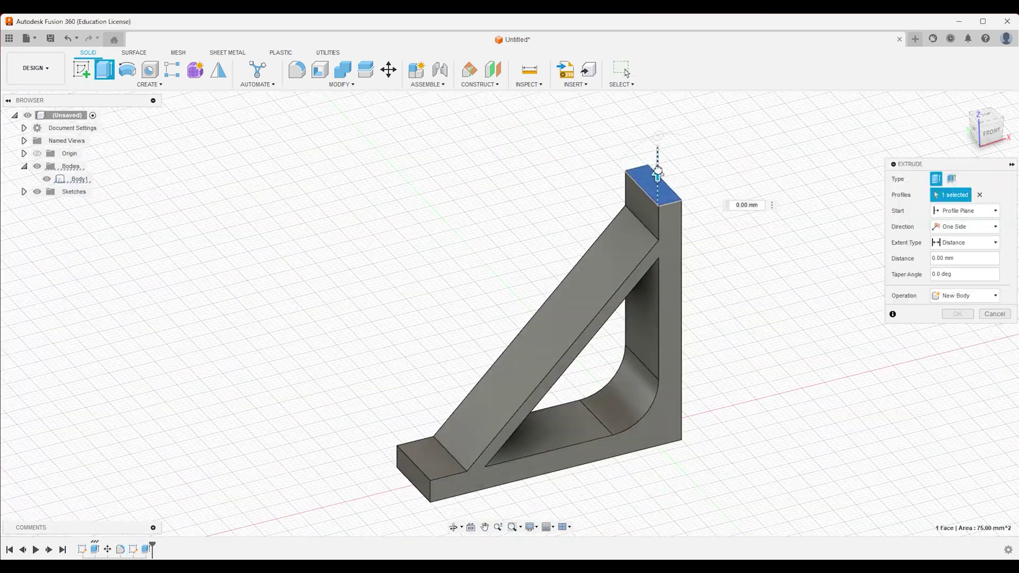
{"action": "key", "text": "Return"}
{"action": "left_click", "coordinate": [374, 464]}
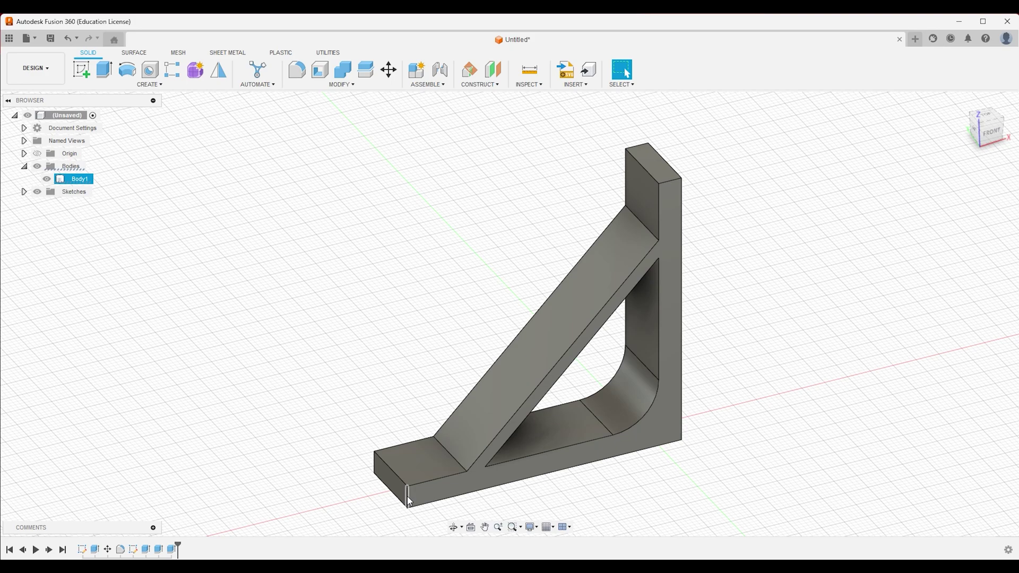
{"action": "left_click", "coordinate": [407, 495], "text": "shift"}
{"action": "left_click", "coordinate": [642, 151], "text": "shift"}
{"action": "key", "text": "f"}
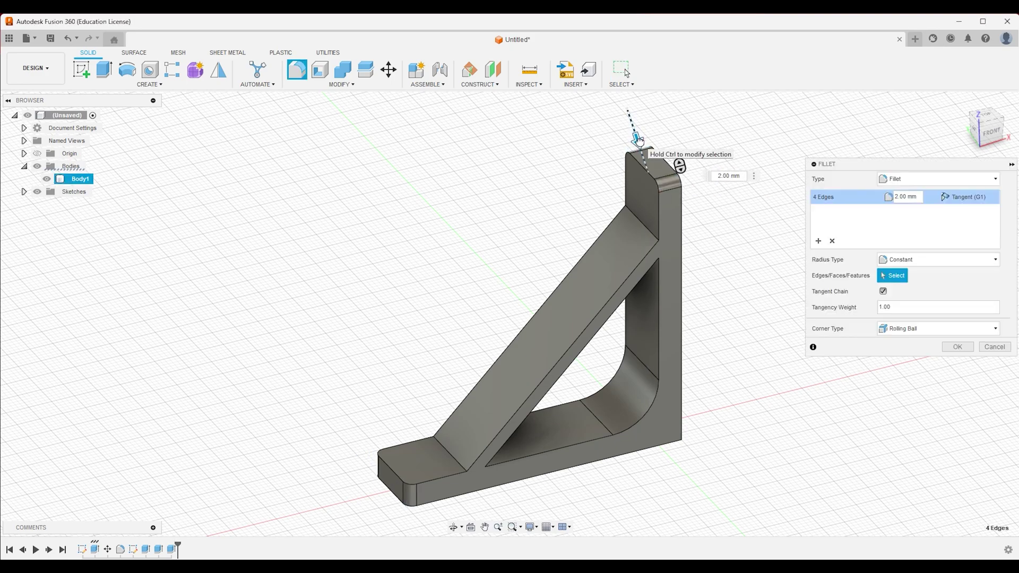
{"action": "left_click", "coordinate": [641, 224]}
{"action": "left_click", "coordinate": [448, 450]}
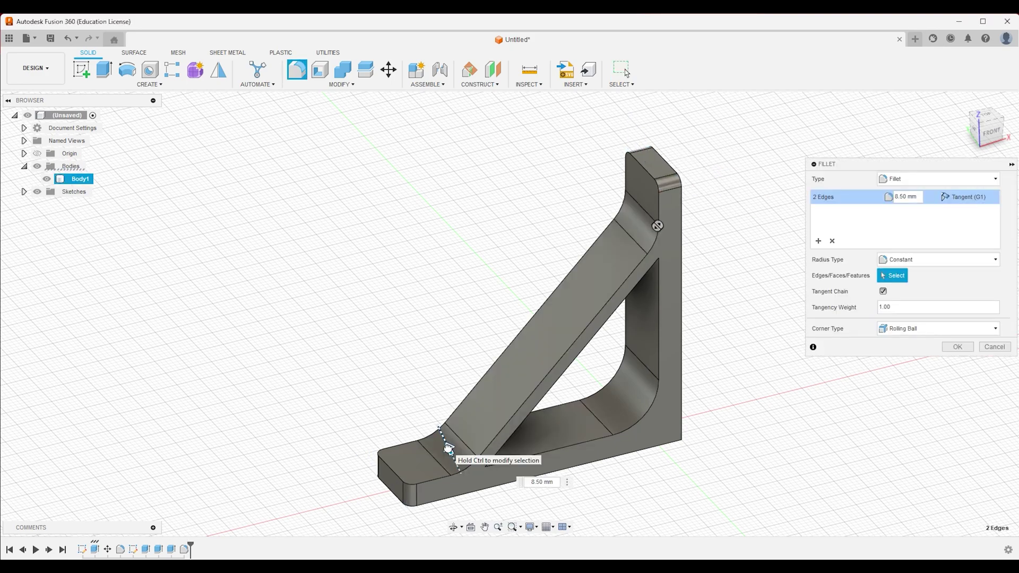
{"action": "key", "text": "Return"}
Step: Round the remaining rib edges and start a 6 mm hole on the bracket face
{"action": "middle_click_drag", "start_coordinate": [547, 483], "coordinate": [657, 251], "text": "shift"}
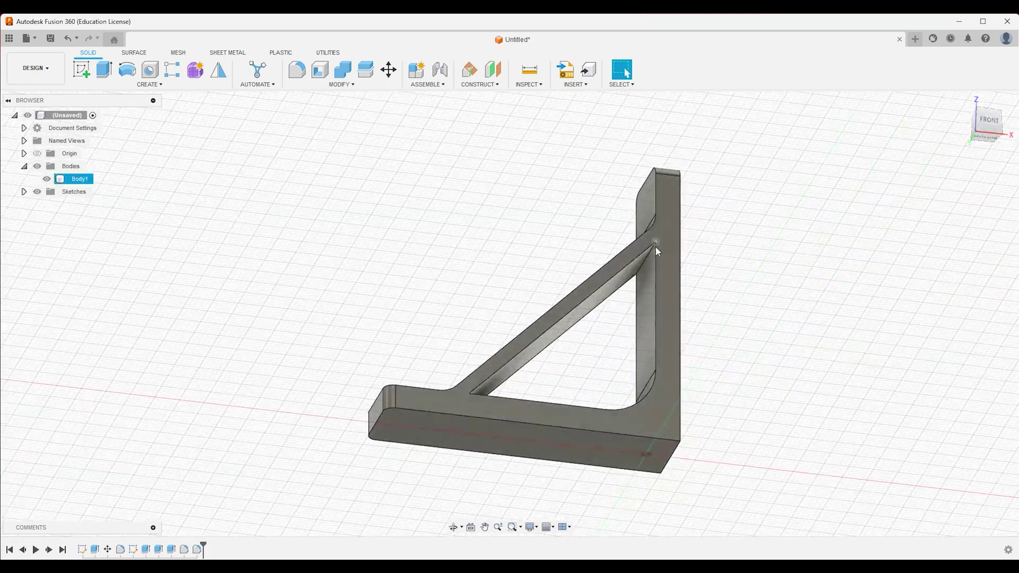
{"action": "left_click", "coordinate": [984, 125]}
{"action": "key", "text": "f"}
{"action": "middle_click_drag", "start_coordinate": [510, 311], "coordinate": [458, 433], "text": "shift"}
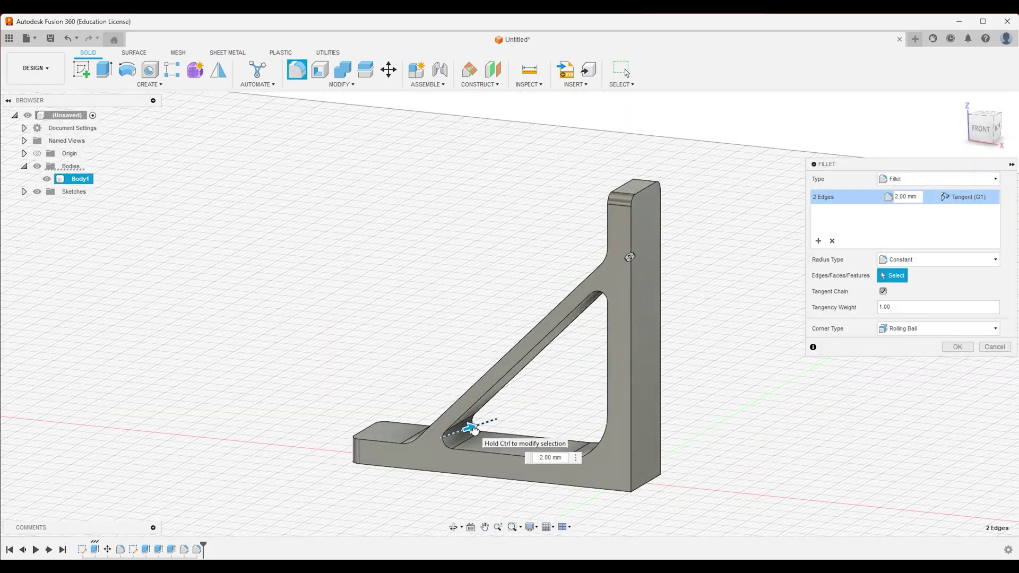
{"action": "middle_click_drag", "start_coordinate": [974, 109], "coordinate": [513, 181], "text": "shift"}
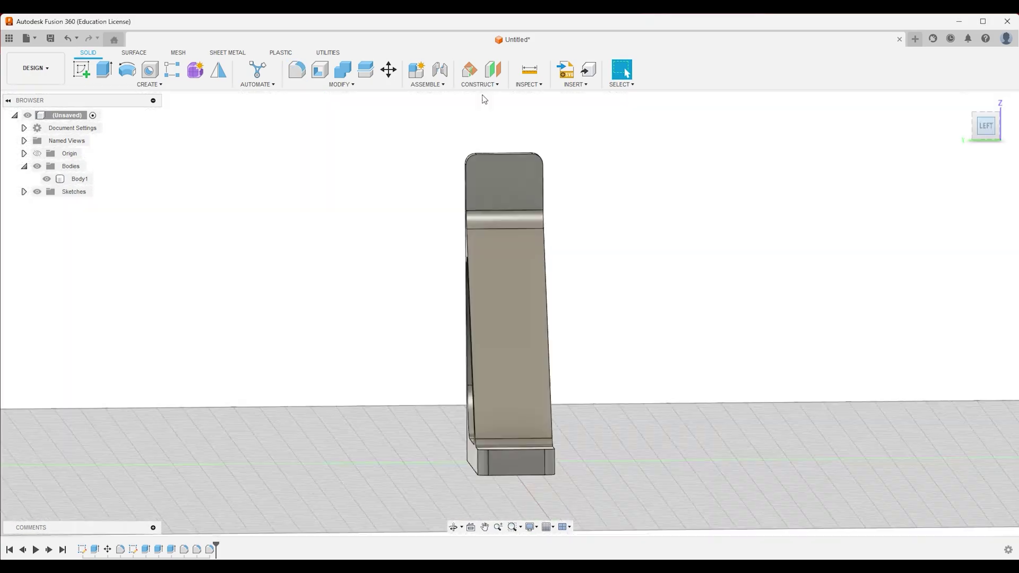
{"action": "key", "text": "h"}
{"action": "scroll", "coordinate": [512, 181], "scroll_direction": "up", "scroll_amount": 3}
{"action": "left_click", "coordinate": [489, 214]}
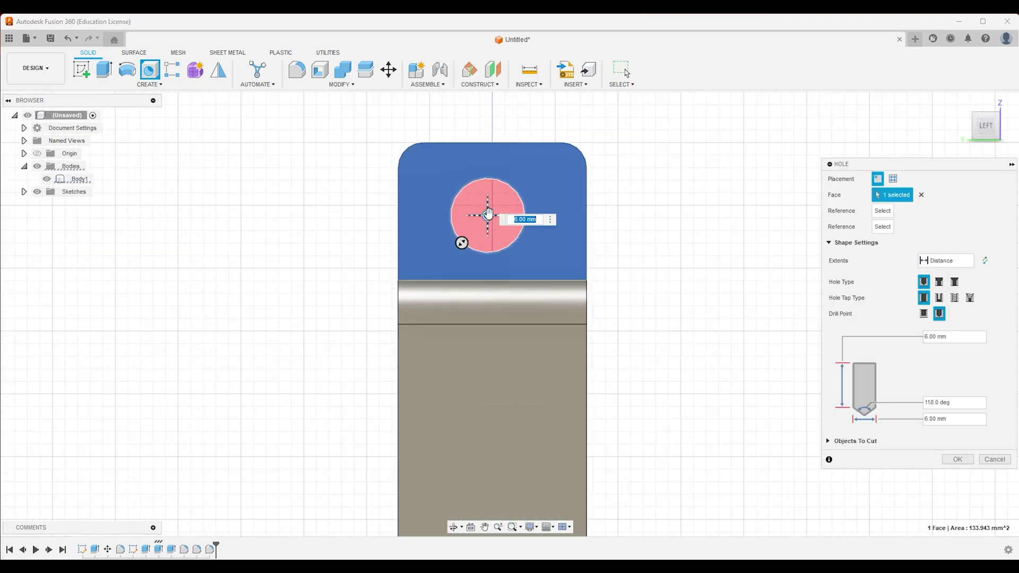
Step: Place the hole on the top face, then finish the hinge ring sketch for extrusion
{"action": "left_click", "coordinate": [960, 108]}
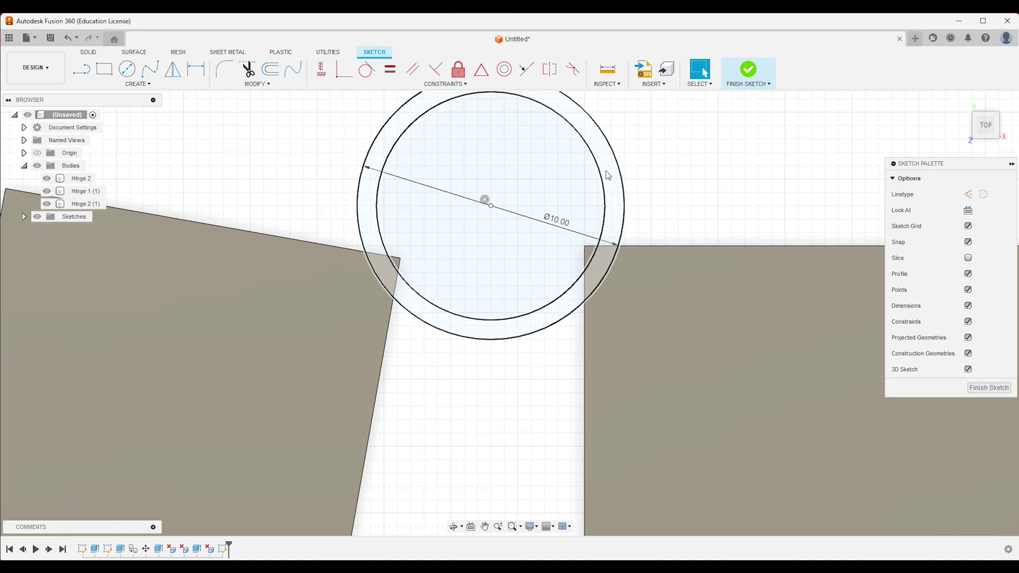
{"action": "left_click", "coordinate": [752, 83]}
{"action": "key", "text": "e"}
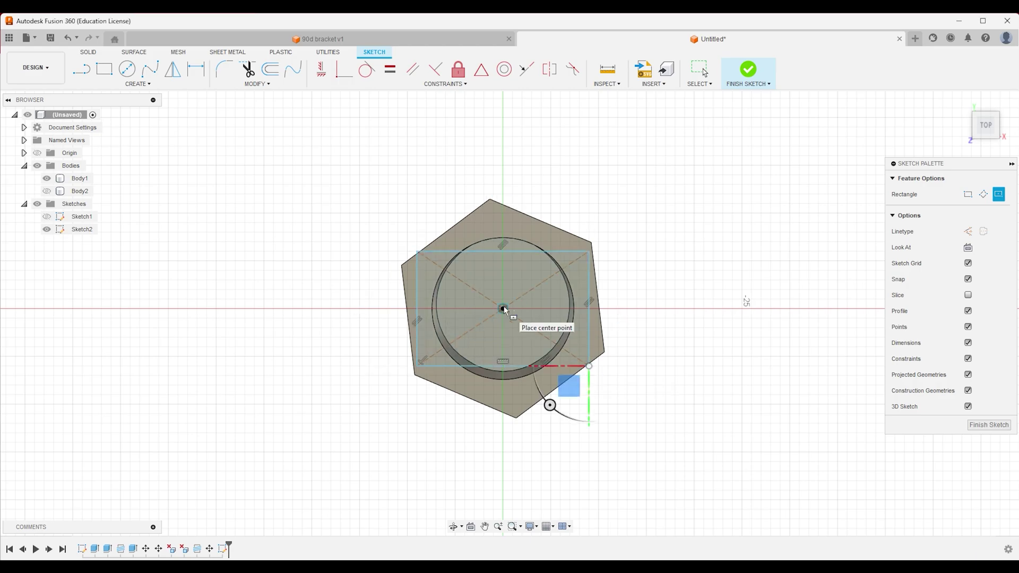
Step: Cut the bolt flat on one side by extruding the rectangle profile downward as a cut
{"action": "left_click", "coordinate": [679, 438]}
{"action": "key", "text": "e"}
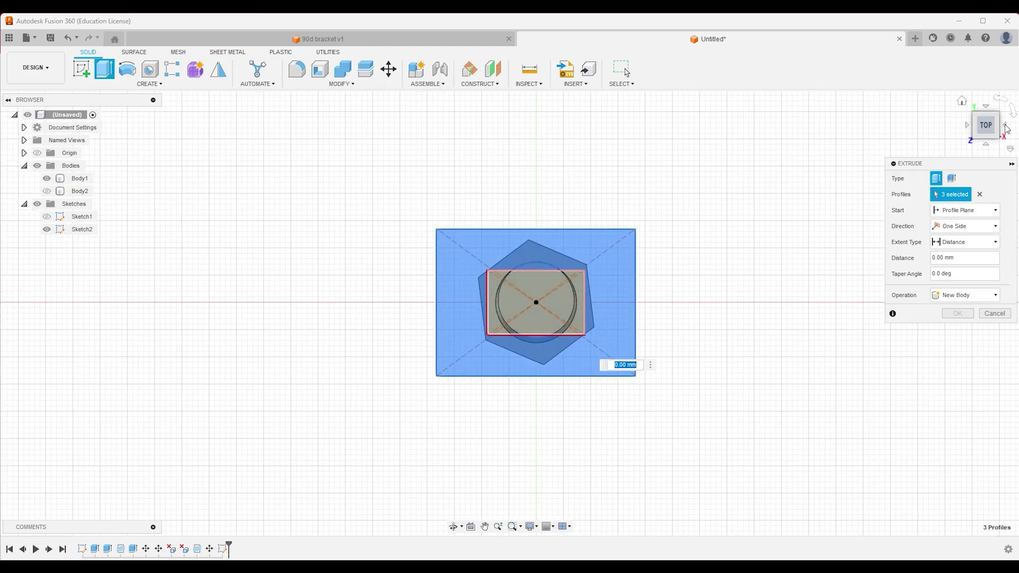
{"action": "left_click_drag", "start_coordinate": [493, 312], "coordinate": [510, 522]}
{"action": "key", "text": "Return"}
{"action": "middle_click_drag", "start_coordinate": [919, 336], "coordinate": [971, 209], "text": "shift"}
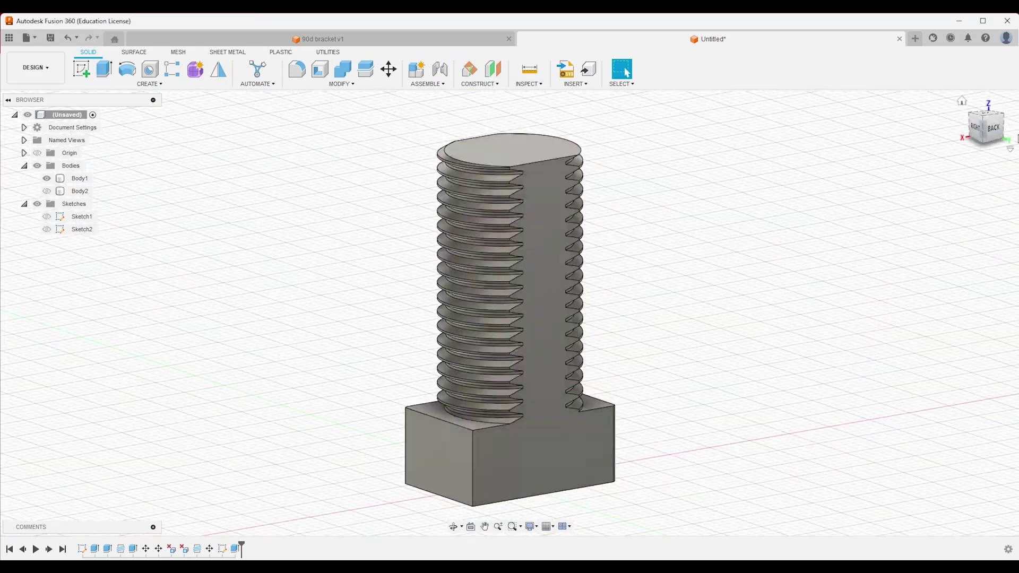
{"action": "scroll", "coordinate": [565, 443], "scroll_direction": "up", "scroll_amount": 5}
Step: Select three edges at the bolt's square base for a fillet
{"action": "left_click", "coordinate": [565, 444]}
{"action": "scroll", "coordinate": [564, 444], "scroll_direction": "down", "scroll_amount": 3}
{"action": "key", "text": "f"}
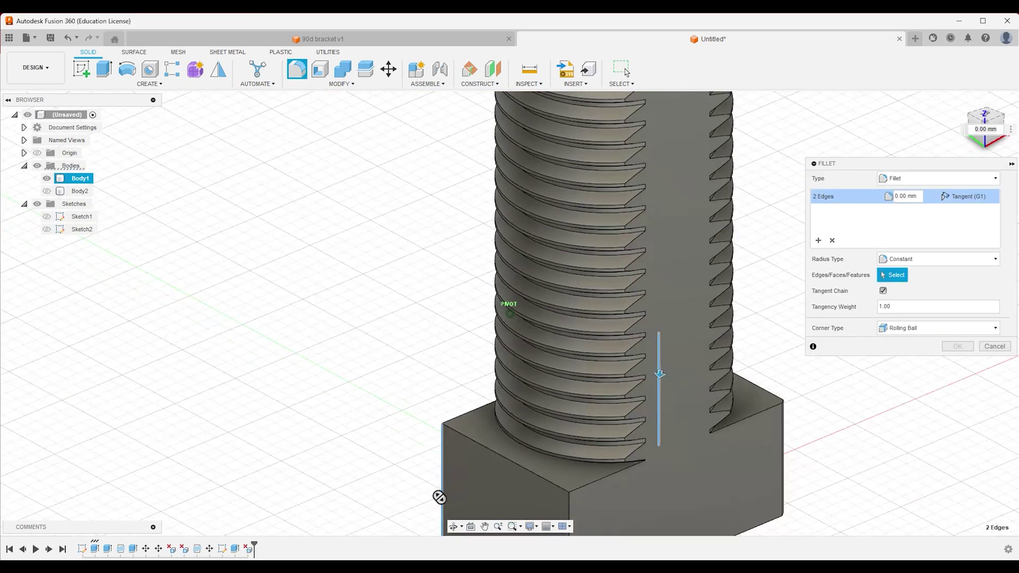
{"action": "left_click", "coordinate": [355, 462]}
{"action": "left_click", "coordinate": [498, 501]}
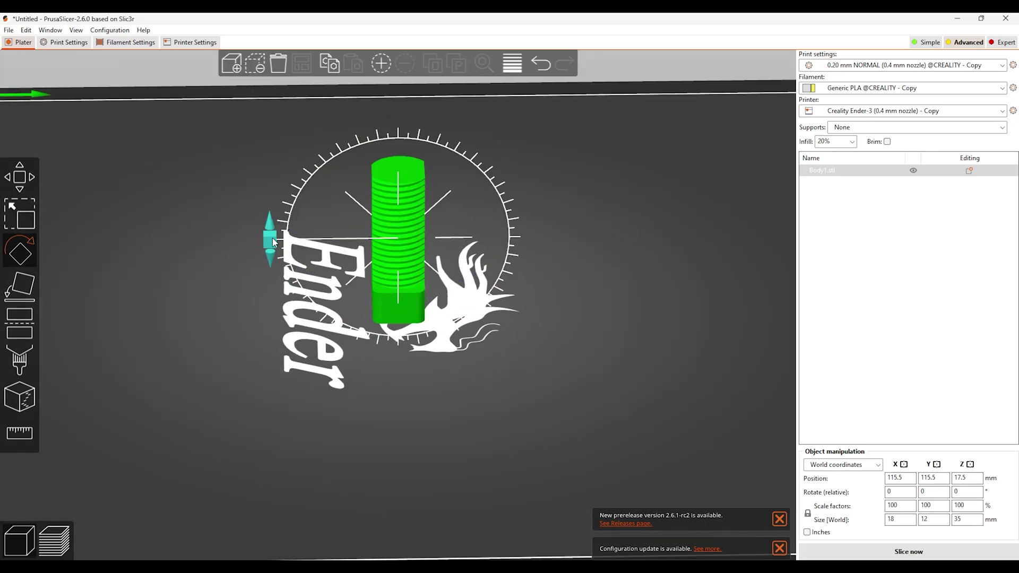
Step: Slice the bolt on the plate and inspect its lower layers in the preview
{"action": "left_click", "coordinate": [18, 182]}
{"action": "left_click_drag", "start_coordinate": [244, 184], "coordinate": [374, 288]}
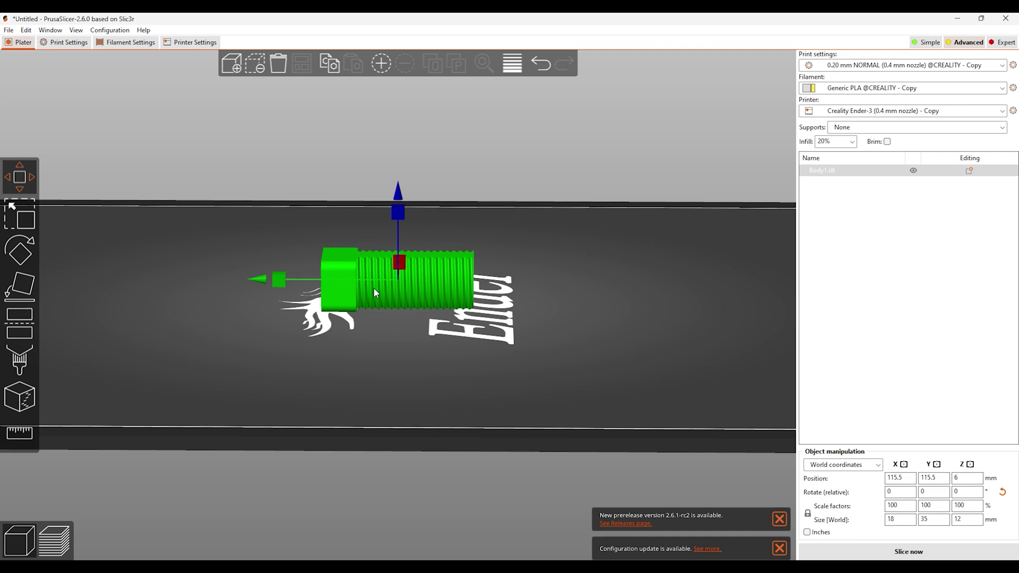
{"action": "scroll", "coordinate": [374, 288], "scroll_direction": "up", "scroll_amount": 3}
{"action": "key", "text": "ctrl+r"}
{"action": "scroll", "coordinate": [355, 224], "scroll_direction": "up", "scroll_amount": 5}
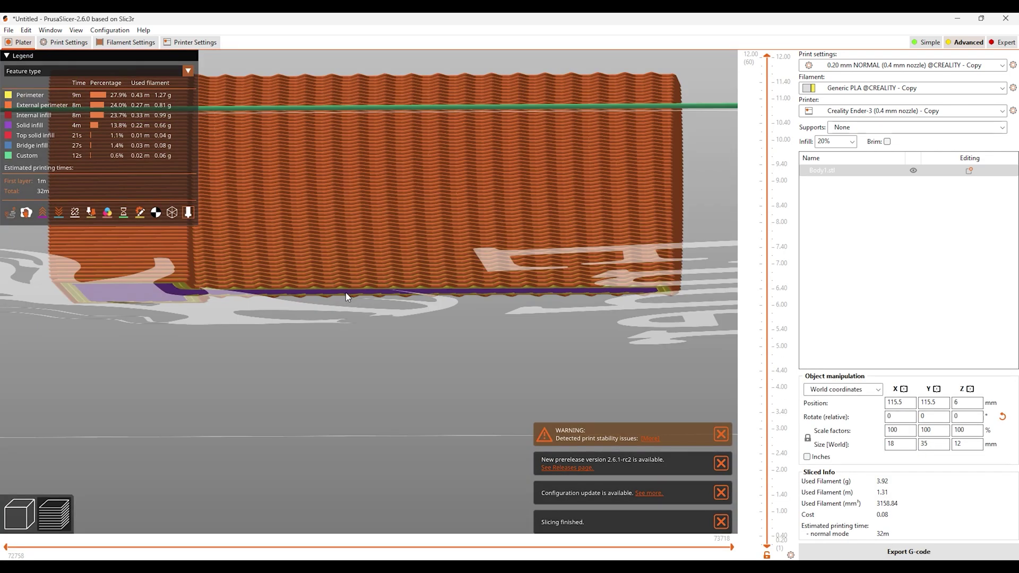
{"action": "scroll", "coordinate": [355, 224], "scroll_direction": "up", "scroll_amount": 3}
{"action": "mouse_move", "coordinate": [780, 140]}
{"action": "left_mouse_down"}
{"action": "mouse_move", "coordinate": [780, 311]}
{"action": "mouse_move", "coordinate": [755, 432]}
{"action": "left_mouse_up"}
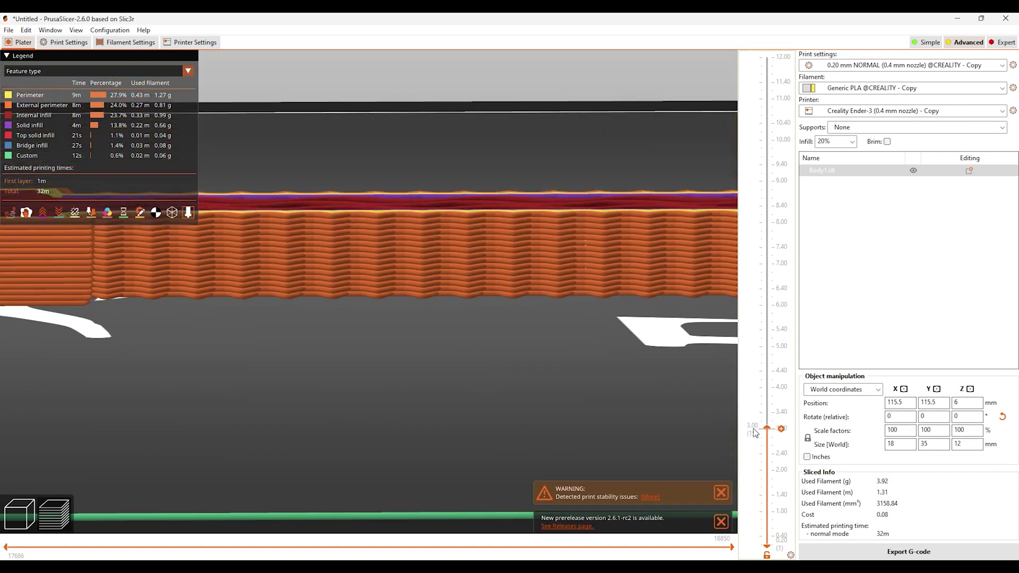
{"action": "scroll", "coordinate": [744, 352], "scroll_direction": "up", "scroll_amount": 4}
{"action": "scroll", "coordinate": [694, 300], "scroll_direction": "down", "scroll_amount": 3}
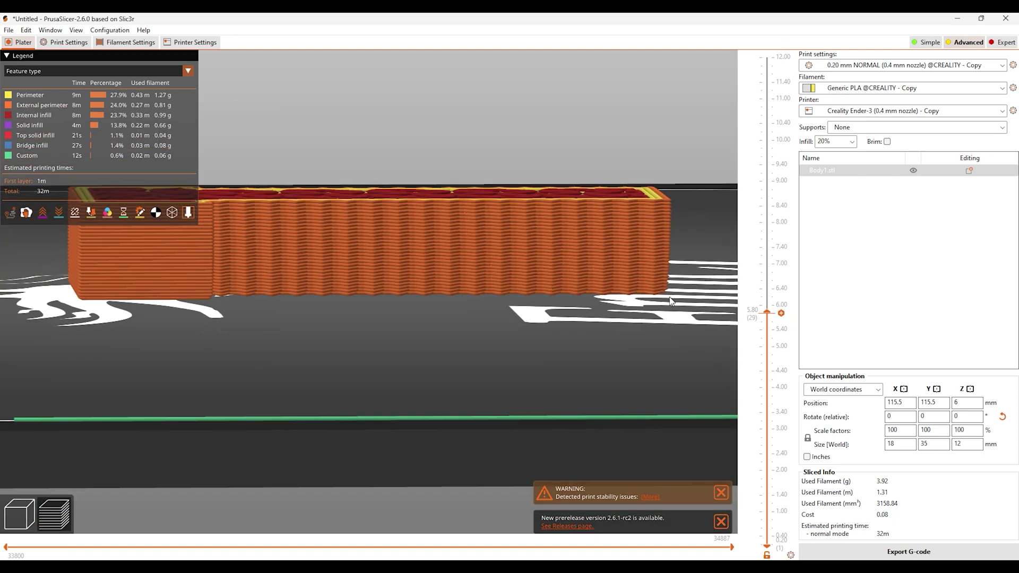
{"action": "left_click_drag", "start_coordinate": [671, 301], "coordinate": [701, 446]}
{"action": "left_click_drag", "start_coordinate": [731, 548], "coordinate": [507, 552]}
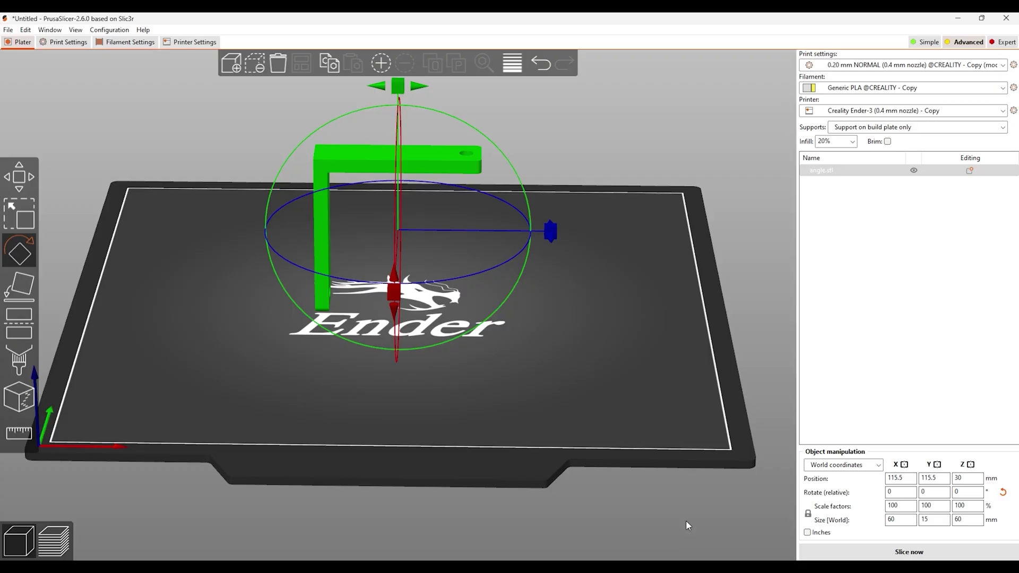
Step: Slice the upright L bracket, then rotate it to lie flat on the bed
{"action": "left_click", "coordinate": [586, 426]}
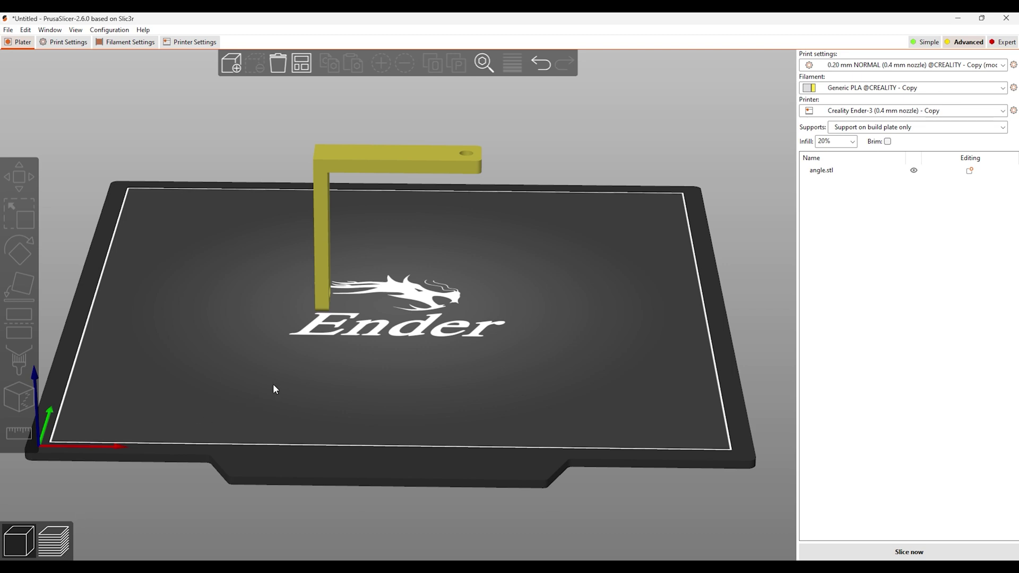
{"action": "mouse_move", "coordinate": [302, 378]}
{"action": "left_mouse_down"}
{"action": "mouse_move", "coordinate": [434, 384]}
{"action": "mouse_move", "coordinate": [298, 348]}
{"action": "mouse_move", "coordinate": [342, 398]}
{"action": "mouse_move", "coordinate": [363, 376]}
{"action": "mouse_move", "coordinate": [373, 405]}
{"action": "mouse_move", "coordinate": [366, 346]}
{"action": "mouse_move", "coordinate": [359, 387]}
{"action": "mouse_move", "coordinate": [332, 327]}
{"action": "left_mouse_up"}
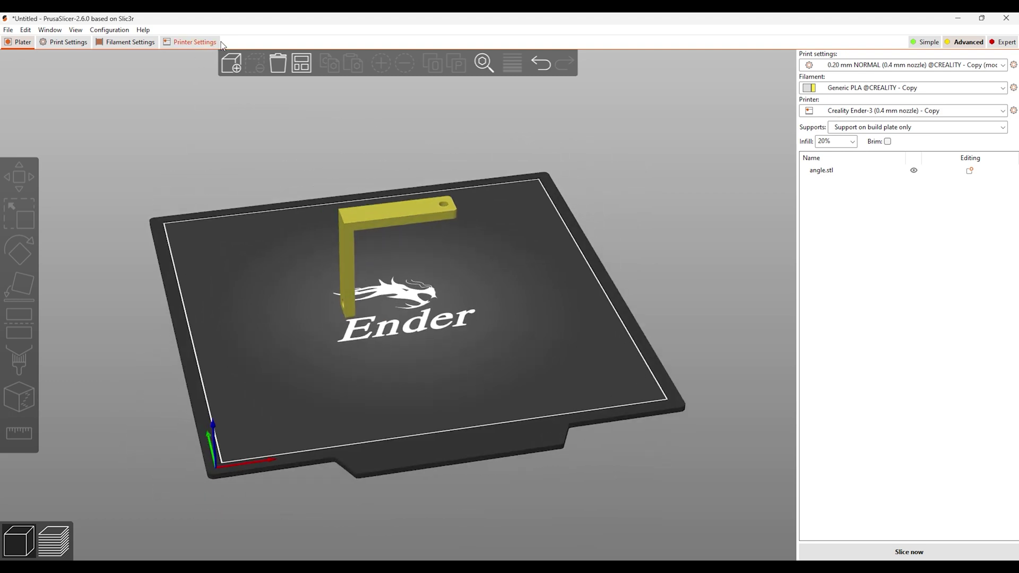
{"action": "left_click", "coordinate": [380, 214]}
{"action": "key", "text": "ctrl+r"}
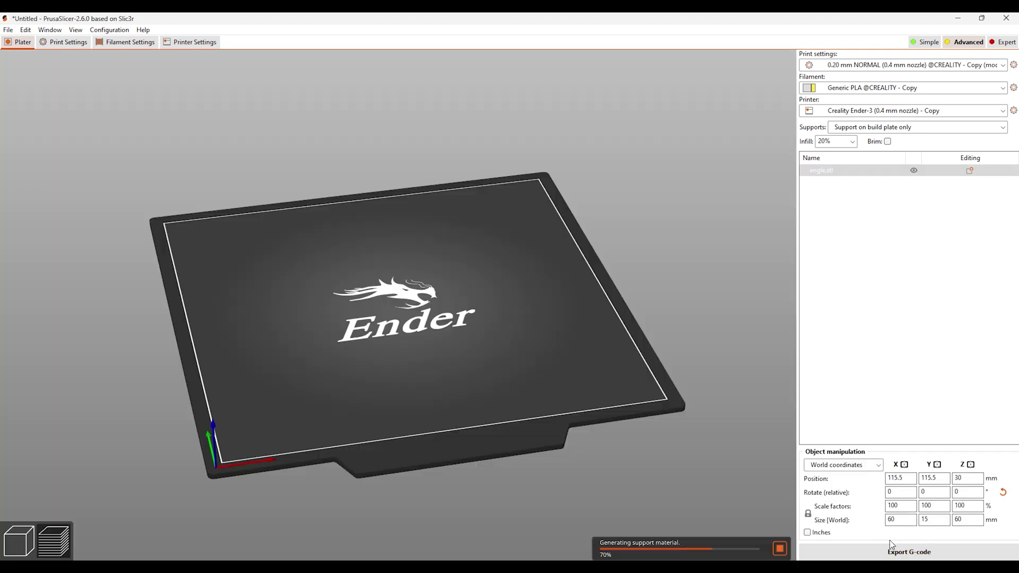
{"action": "mouse_move", "coordinate": [506, 401]}
{"action": "left_mouse_down"}
{"action": "mouse_move", "coordinate": [461, 371]}
{"action": "mouse_move", "coordinate": [385, 233]}
{"action": "mouse_move", "coordinate": [382, 204]}
{"action": "mouse_move", "coordinate": [497, 285]}
{"action": "mouse_move", "coordinate": [463, 267]}
{"action": "mouse_move", "coordinate": [606, 276]}
{"action": "mouse_move", "coordinate": [489, 271]}
{"action": "left_mouse_up"}
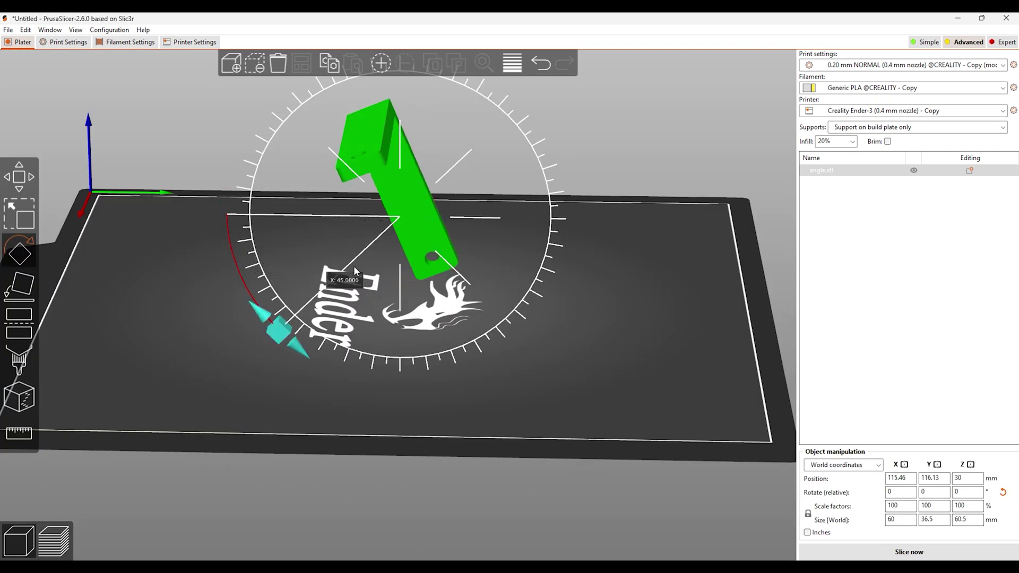
{"action": "mouse_move", "coordinate": [380, 274]}
{"action": "left_mouse_down"}
{"action": "mouse_move", "coordinate": [199, 322]}
{"action": "mouse_move", "coordinate": [256, 338]}
{"action": "left_mouse_up"}
{"action": "scroll", "coordinate": [286, 361], "scroll_direction": "up", "scroll_amount": 3}
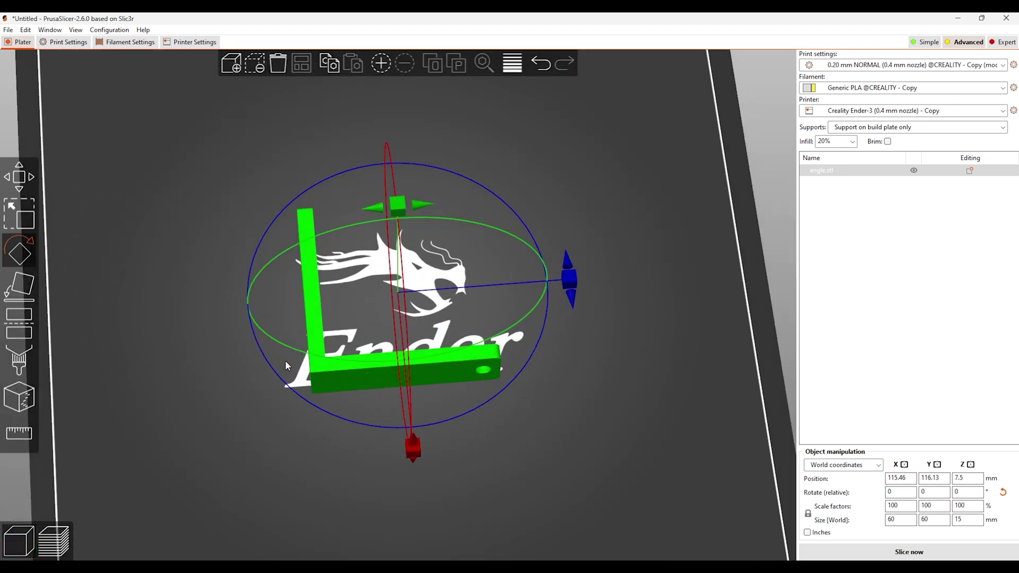
Step: Slice the flat bracket, review all its layers, and return to the 3D editor
{"action": "left_click", "coordinate": [977, 555]}
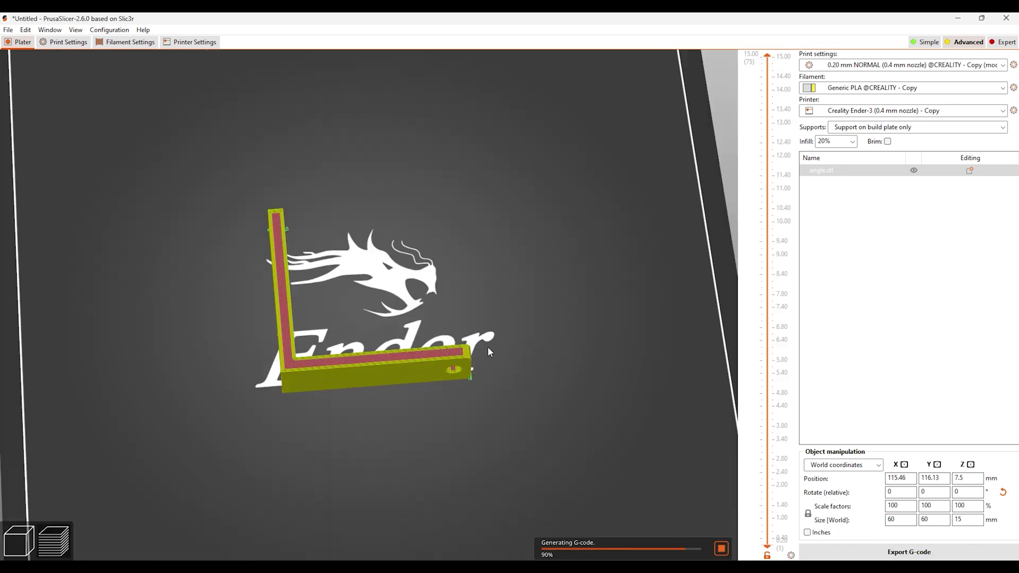
{"action": "left_click_drag", "start_coordinate": [421, 346], "coordinate": [414, 399]}
{"action": "scroll", "coordinate": [477, 455], "scroll_direction": "up", "scroll_amount": 5}
{"action": "left_click_drag", "start_coordinate": [670, 441], "coordinate": [675, 408]}
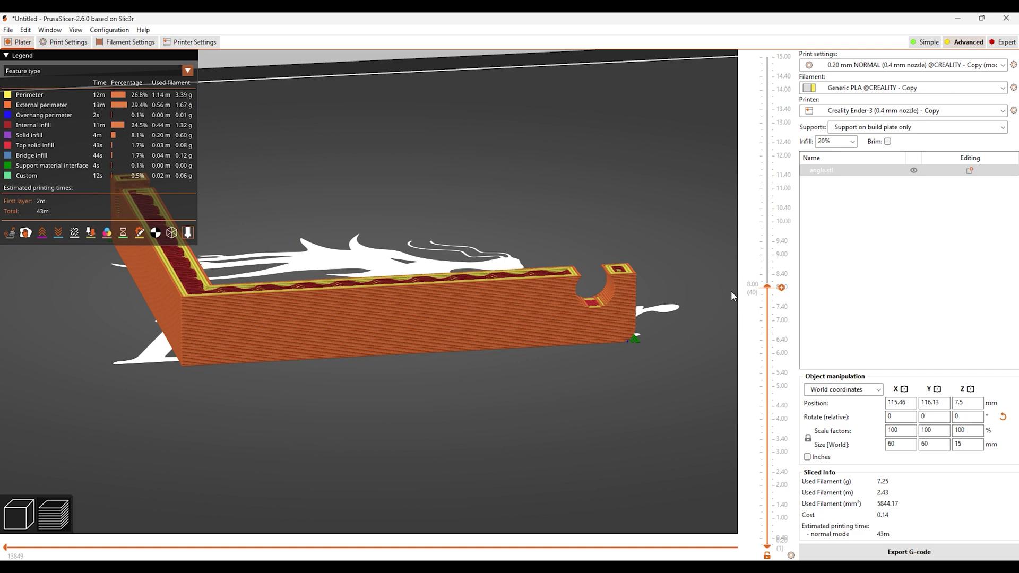
{"action": "scroll", "coordinate": [332, 372], "scroll_direction": "up", "scroll_amount": 3}
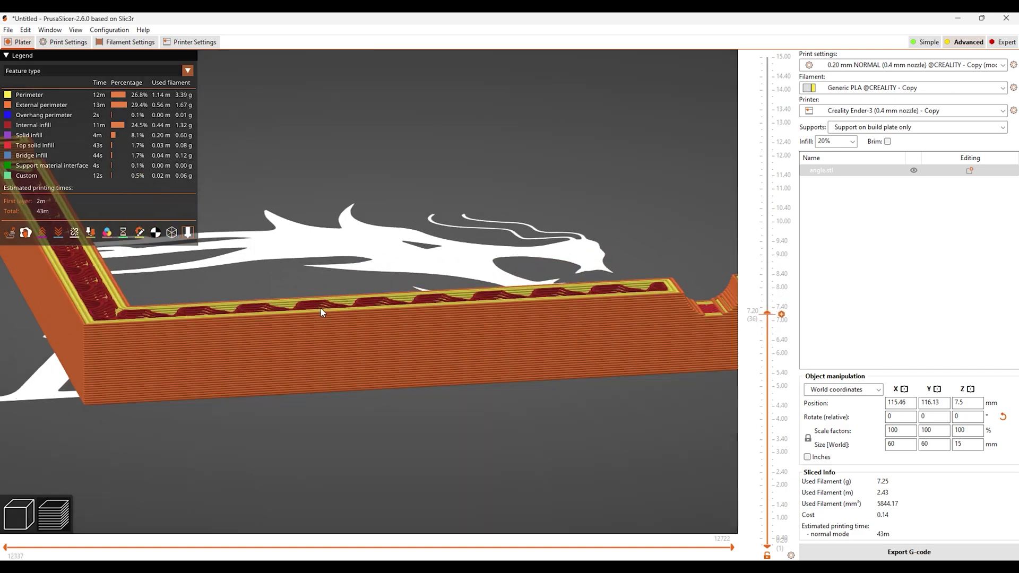
{"action": "scroll", "coordinate": [323, 311], "scroll_direction": "up", "scroll_amount": 3}
{"action": "scroll", "coordinate": [355, 358], "scroll_direction": "up", "scroll_amount": 2}
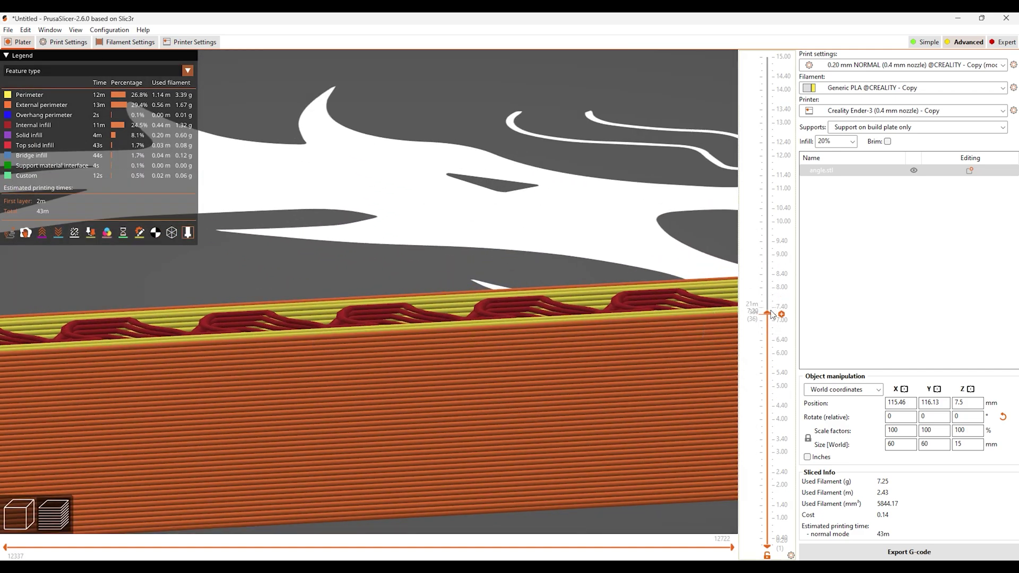
{"action": "left_click_drag", "start_coordinate": [771, 315], "coordinate": [772, 58]}
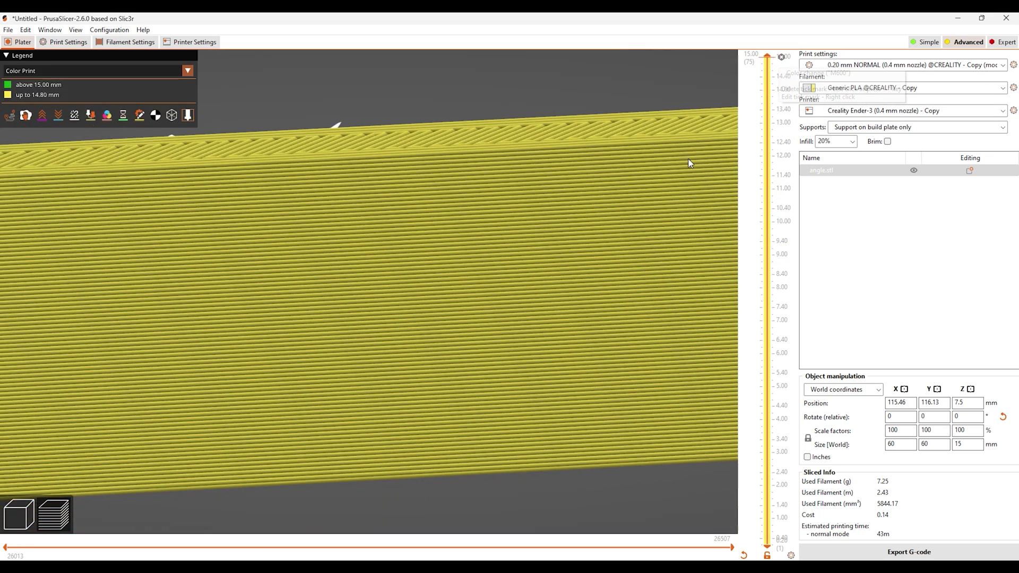
{"action": "left_click_drag", "start_coordinate": [690, 162], "coordinate": [619, 225]}
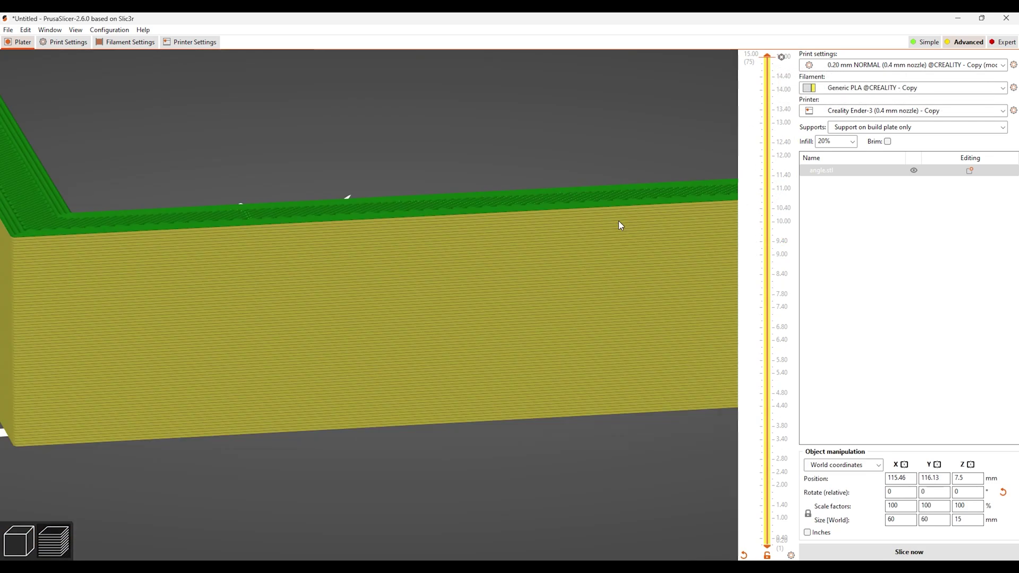
{"action": "scroll", "coordinate": [620, 225], "scroll_direction": "down", "scroll_amount": 5}
{"action": "left_click_drag", "start_coordinate": [582, 348], "coordinate": [548, 349]}
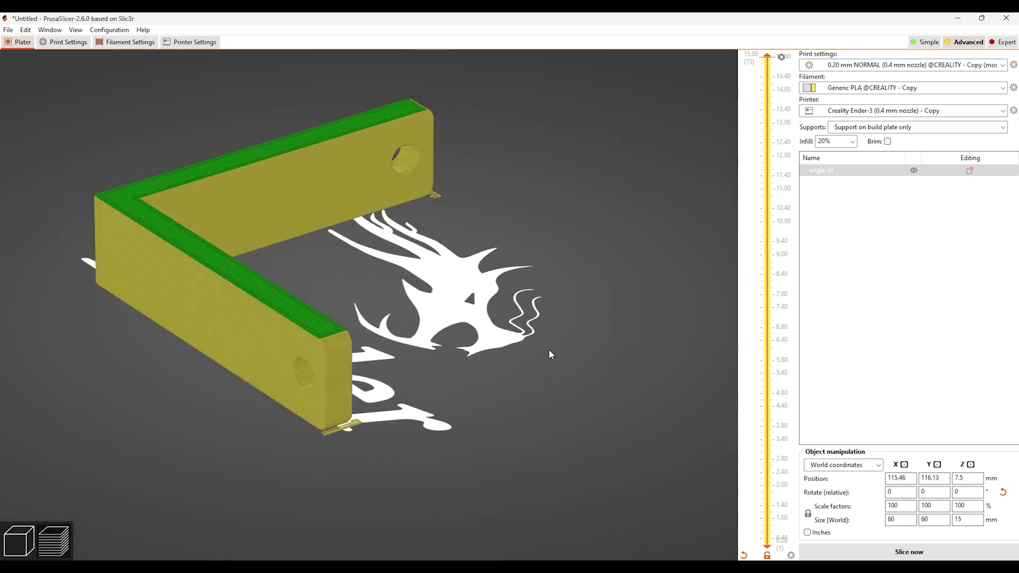
{"action": "left_click", "coordinate": [14, 551]}
{"action": "scroll", "coordinate": [403, 398], "scroll_direction": "down", "scroll_amount": 5}
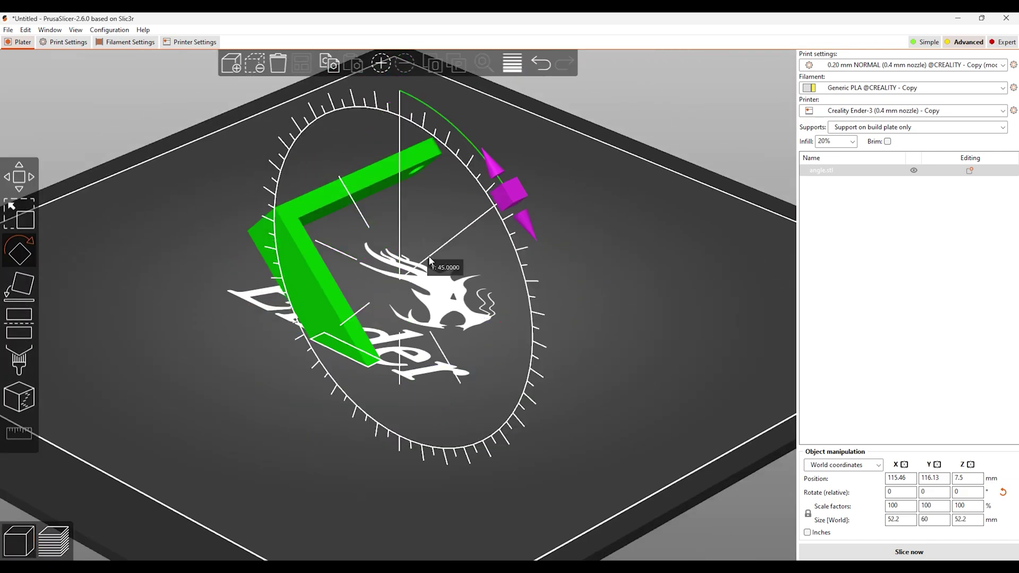
Step: Flip the bracket 180° about the Y axis on the bed
{"action": "left_click_drag", "start_coordinate": [430, 360], "coordinate": [409, 368]}
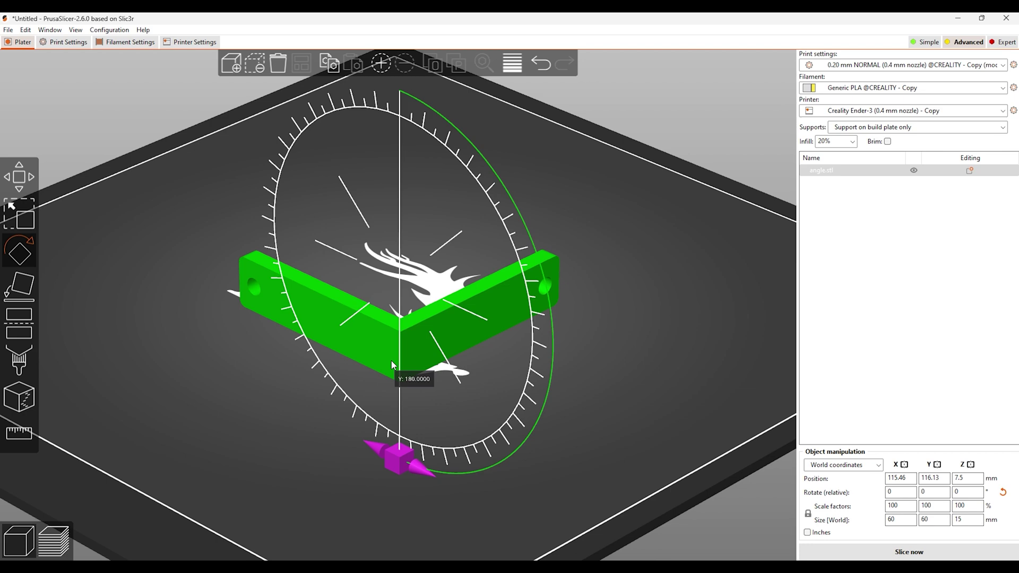
{"action": "left_click_drag", "start_coordinate": [357, 345], "coordinate": [361, 331]}
{"action": "left_click_drag", "start_coordinate": [267, 424], "coordinate": [308, 414]}
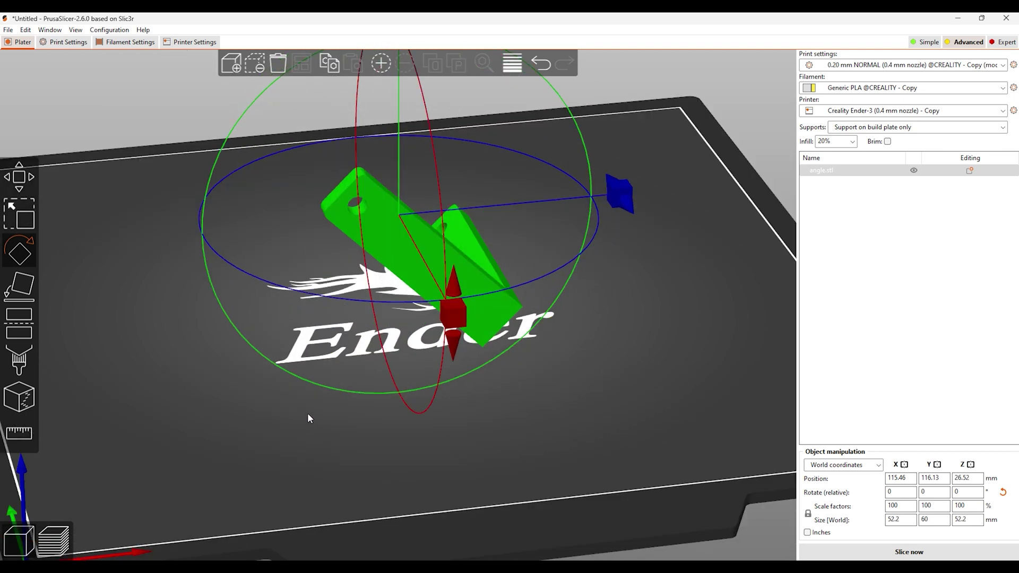
{"action": "scroll", "coordinate": [374, 355], "scroll_direction": "down", "scroll_amount": 5}
{"action": "left_click_drag", "start_coordinate": [376, 355], "coordinate": [473, 353]}
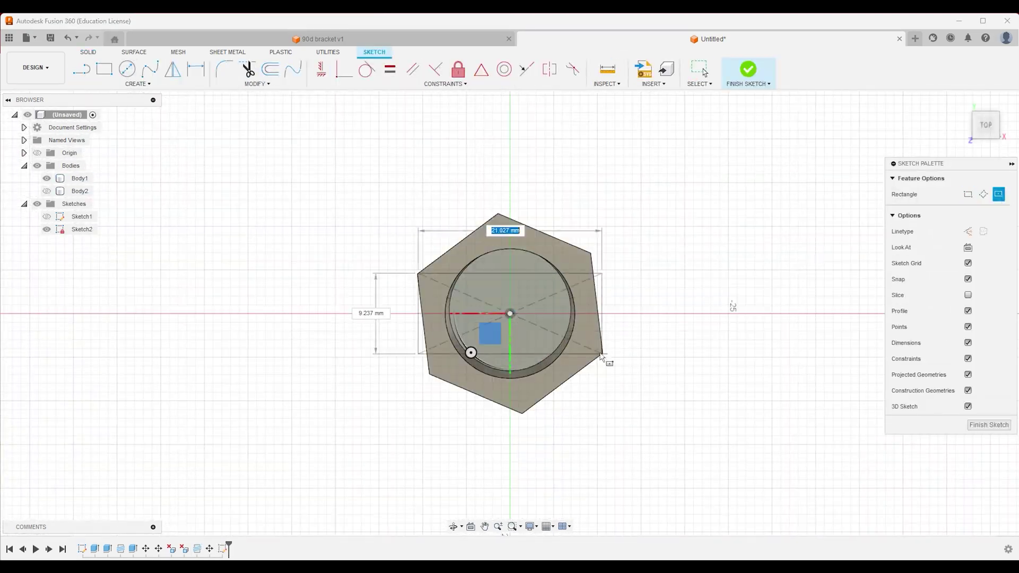
Step: In Fusion 360, extrude-cut the centre rectangle profiles to flatten one side of the bolt
{"action": "left_click", "coordinate": [589, 368]}
{"action": "scroll", "coordinate": [587, 369], "scroll_direction": "up", "scroll_amount": 1}
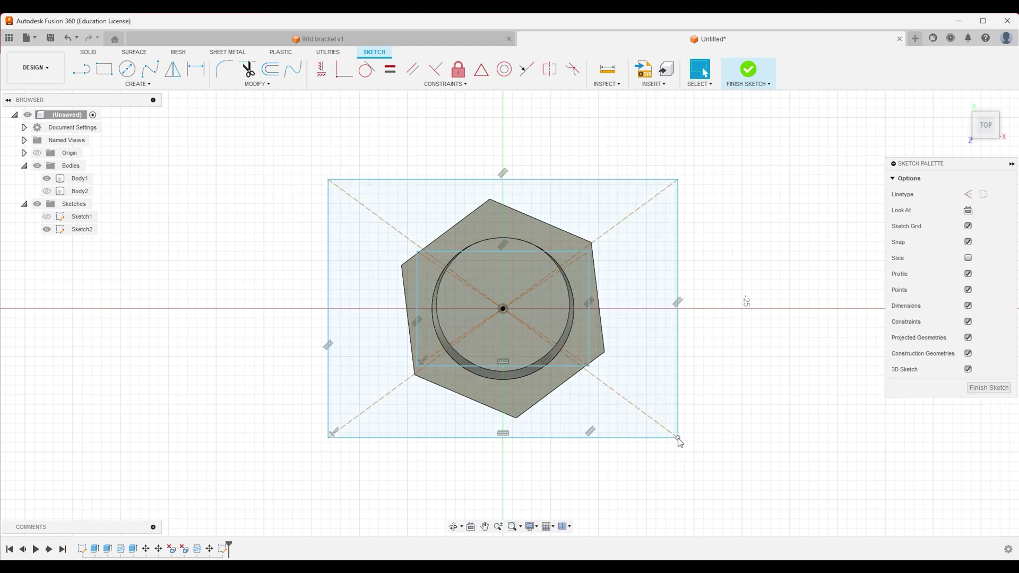
{"action": "left_click_drag", "start_coordinate": [679, 441], "coordinate": [679, 441]}
{"action": "key", "text": "e"}
{"action": "left_click", "coordinate": [952, 336]}
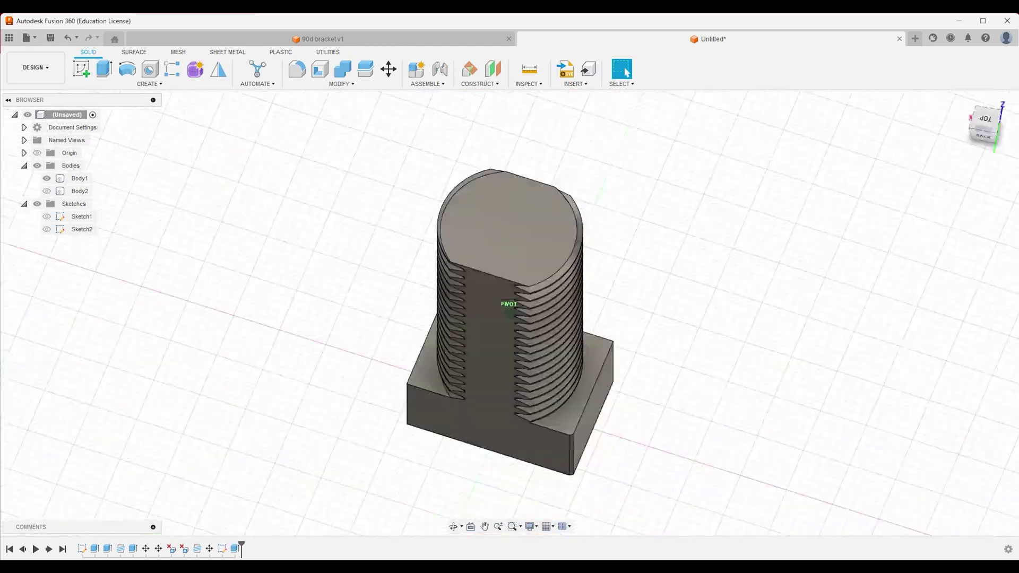